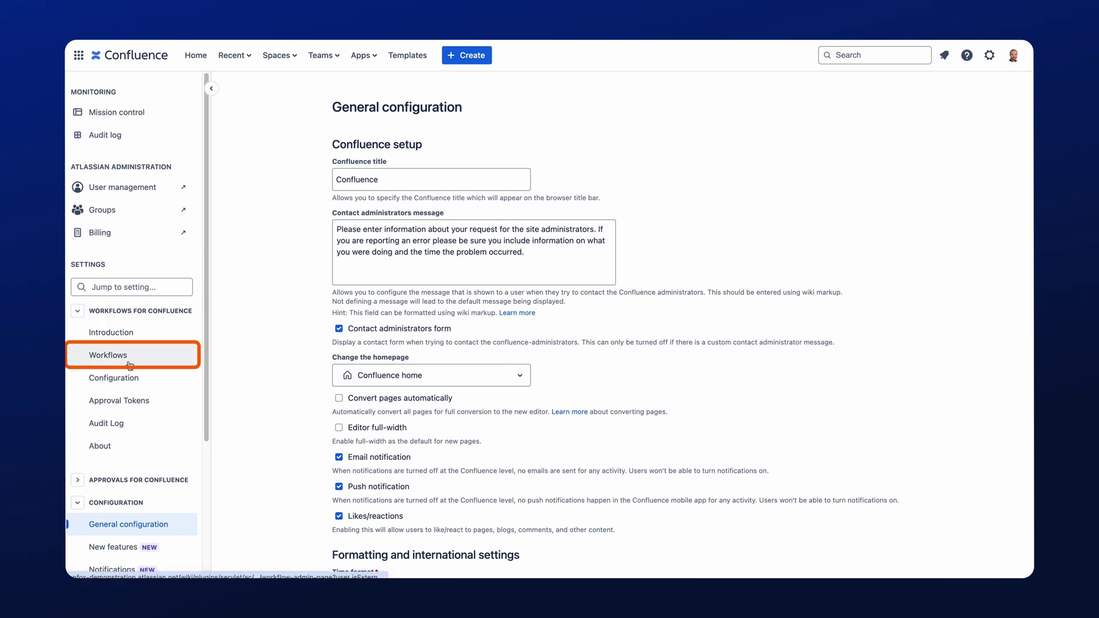
Go to page 2 of the admin Workflows list and open the Official Versioning Workflow's options menu.
{"action": "left_click", "coordinate": [130, 364]}
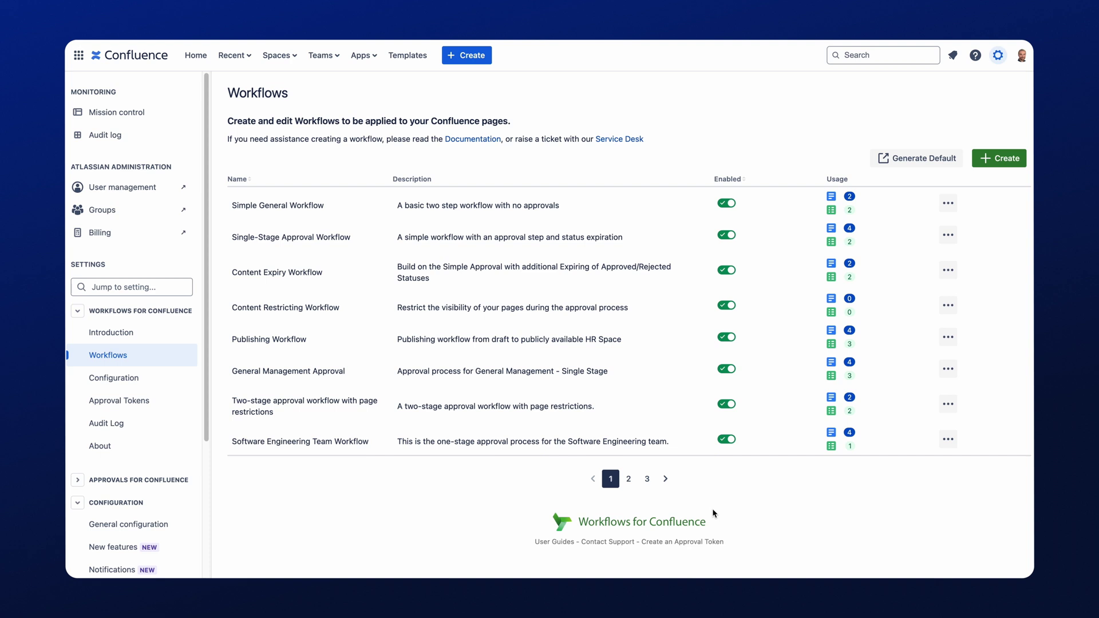
{"action": "left_click", "coordinate": [629, 480]}
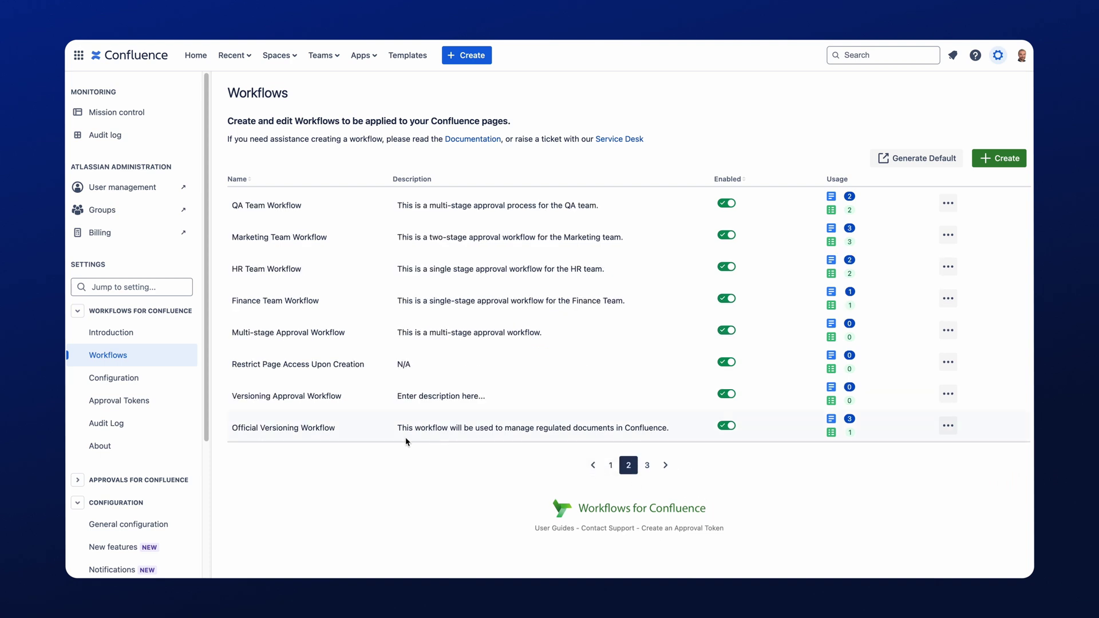
{"action": "left_click", "coordinate": [947, 428]}
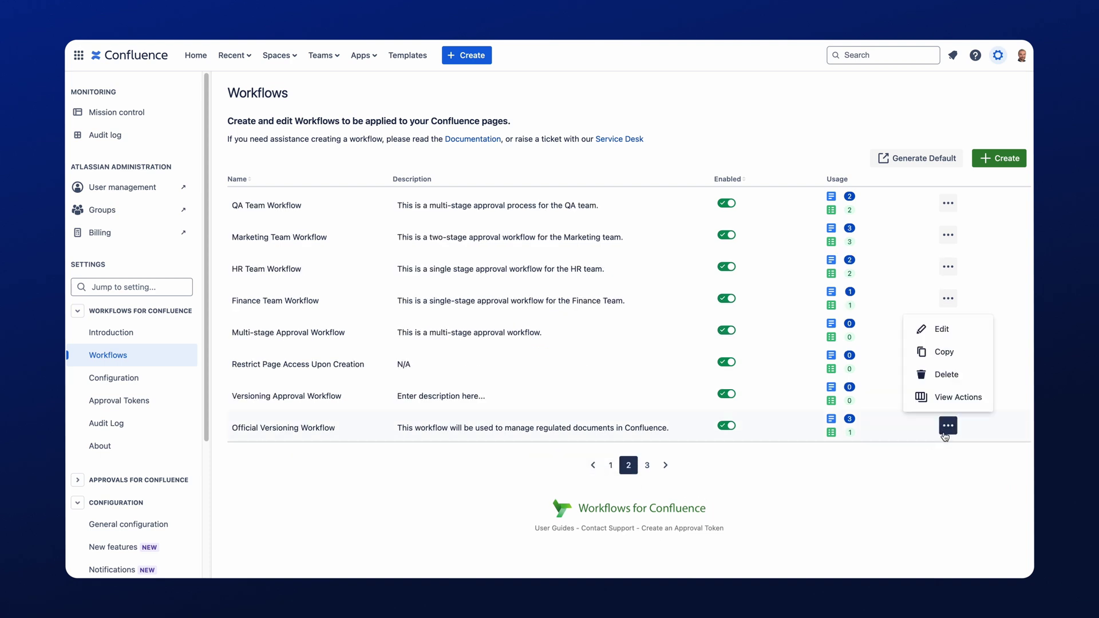
Open the Official Versioning Workflow in the editor and pan the canvas to show its stages.
{"action": "left_click", "coordinate": [932, 329]}
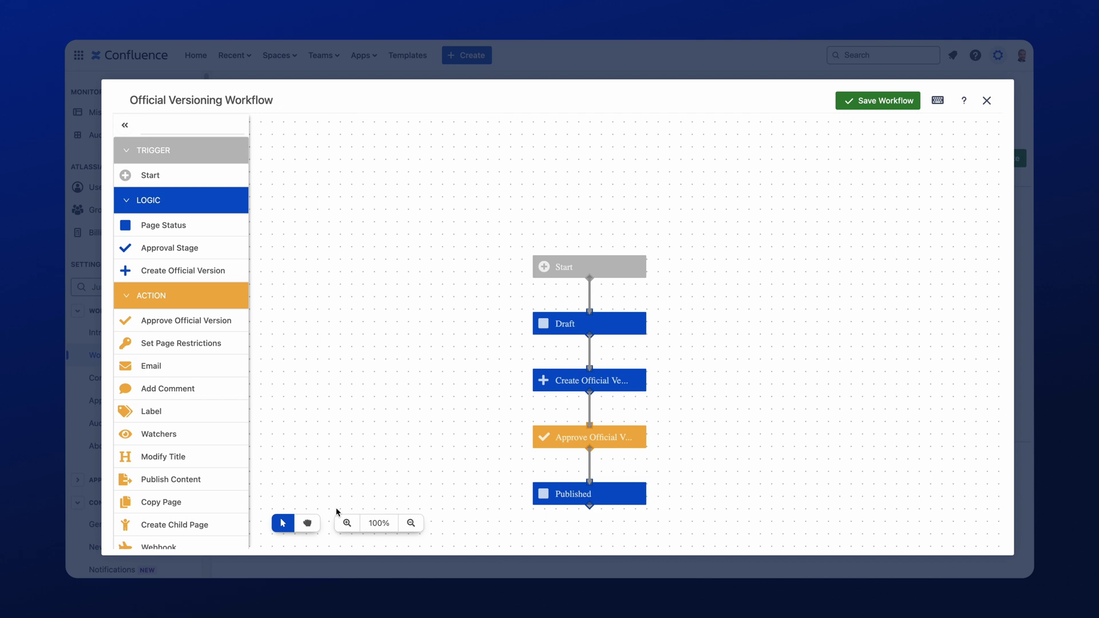
{"action": "left_click", "coordinate": [307, 523]}
{"action": "left_click_drag", "start_coordinate": [344, 488], "coordinate": [350, 381]}
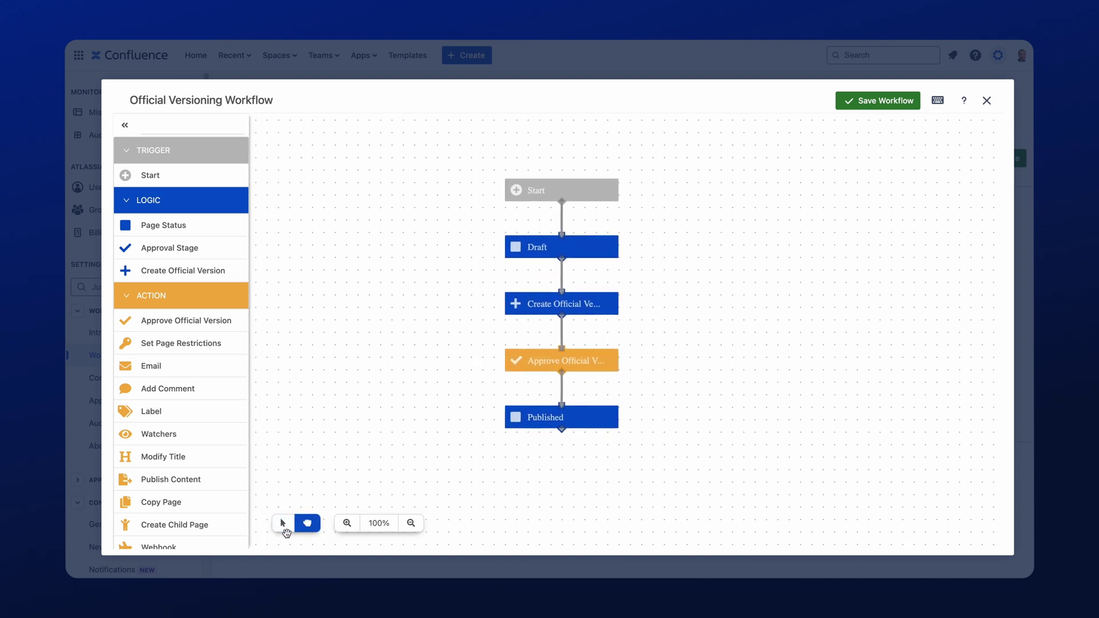
{"action": "left_click", "coordinate": [283, 523]}
Inspect the Create Official Version node, then add and delete extra Create and Approve Official Version nodes.
{"action": "left_click", "coordinate": [516, 302]}
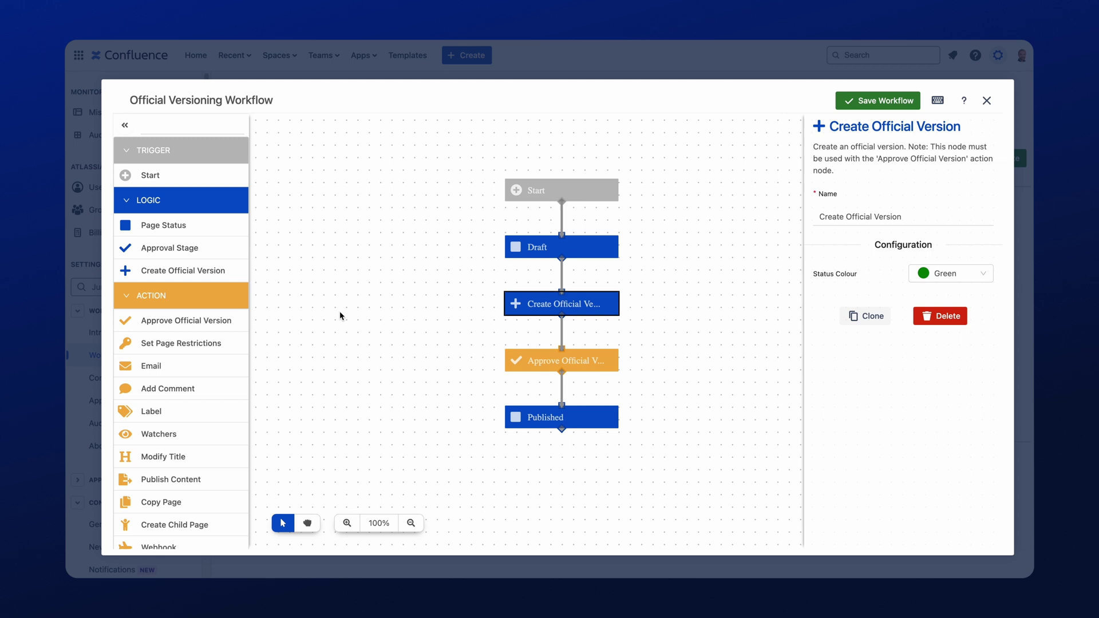
{"action": "left_click_drag", "start_coordinate": [186, 273], "coordinate": [394, 296]}
{"action": "left_click", "coordinate": [940, 316]}
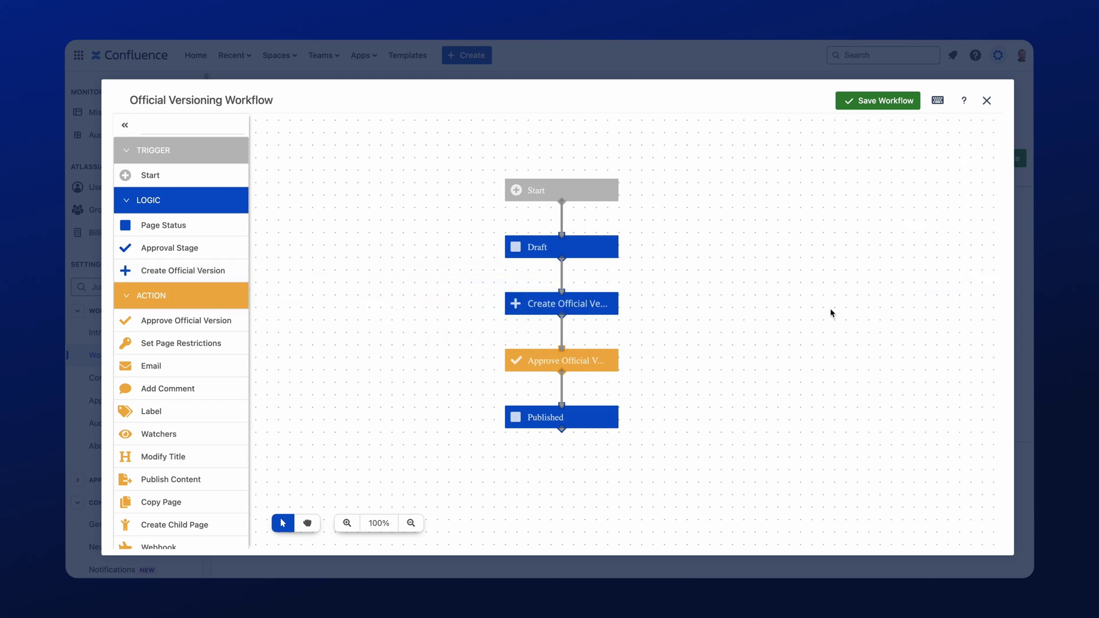
{"action": "left_click_drag", "start_coordinate": [212, 325], "coordinate": [562, 363]}
{"action": "left_click", "coordinate": [939, 286]}
Save the workflow and start applying a workflow to the Employee Benefits page.
{"action": "left_click", "coordinate": [861, 102]}
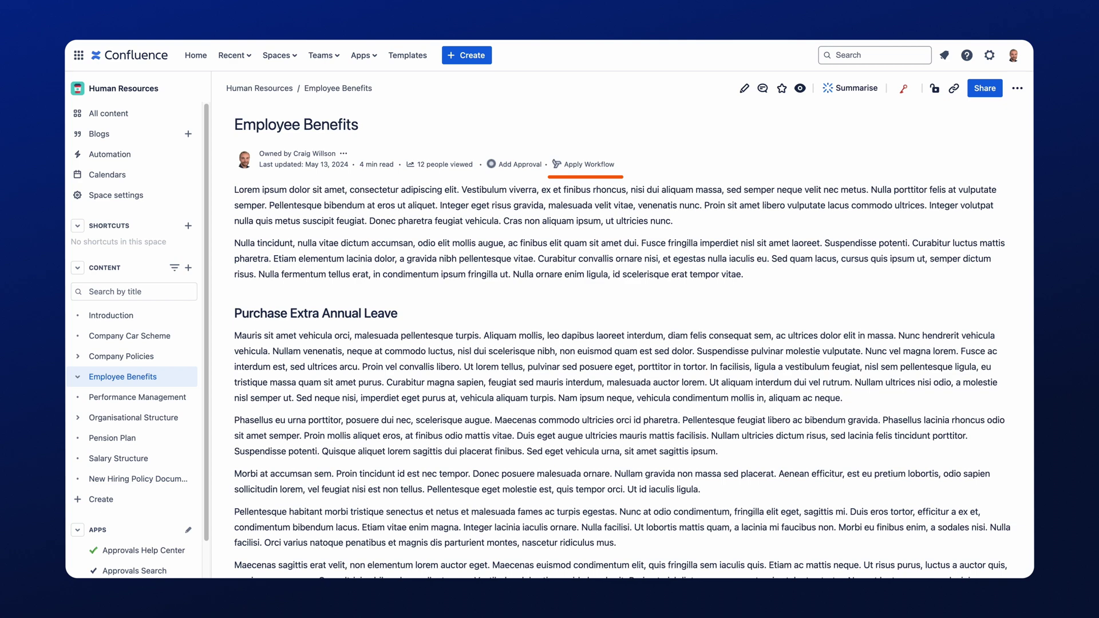
{"action": "left_click", "coordinate": [595, 165]}
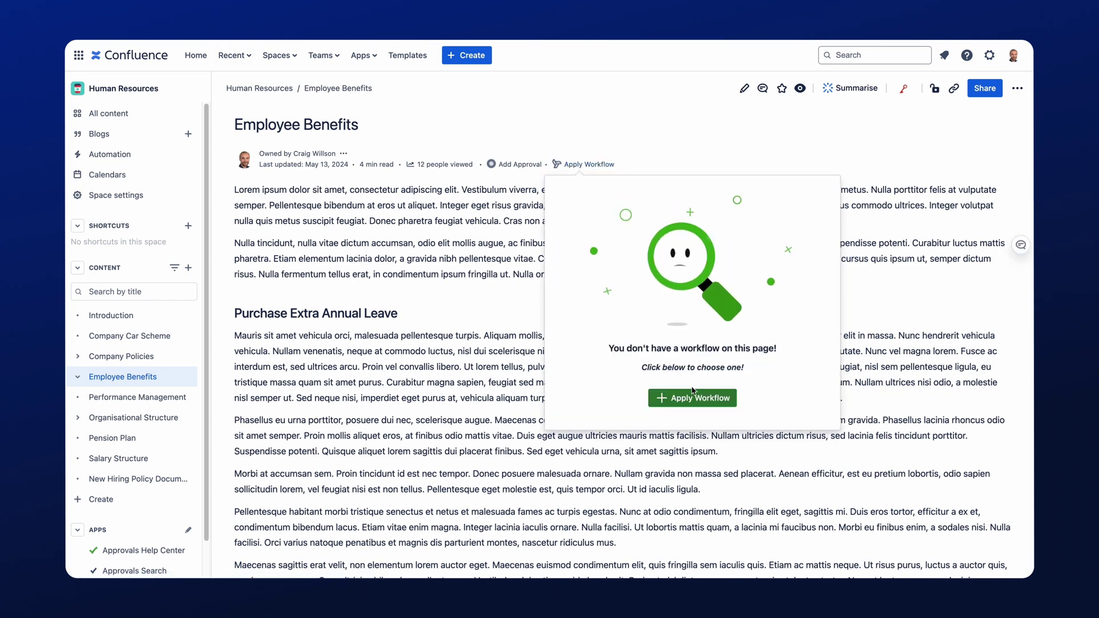
{"action": "left_click", "coordinate": [706, 395]}
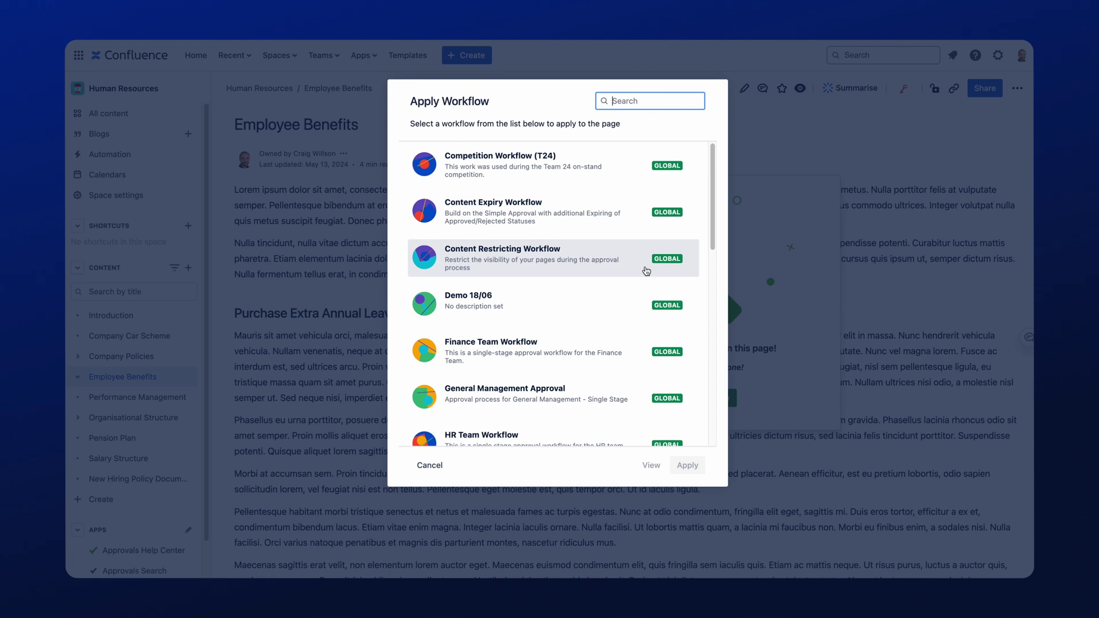
Apply the Official Versioning Workflow to Employee Benefits, leaving the page at Draft.
{"action": "right_click", "coordinate": [646, 270]}
{"action": "key", "text": "Escape"}
{"action": "scroll", "coordinate": [633, 275], "scroll_direction": "down", "scroll_amount": 10}
{"action": "scroll", "coordinate": [634, 275], "scroll_direction": "up", "scroll_amount": 5}
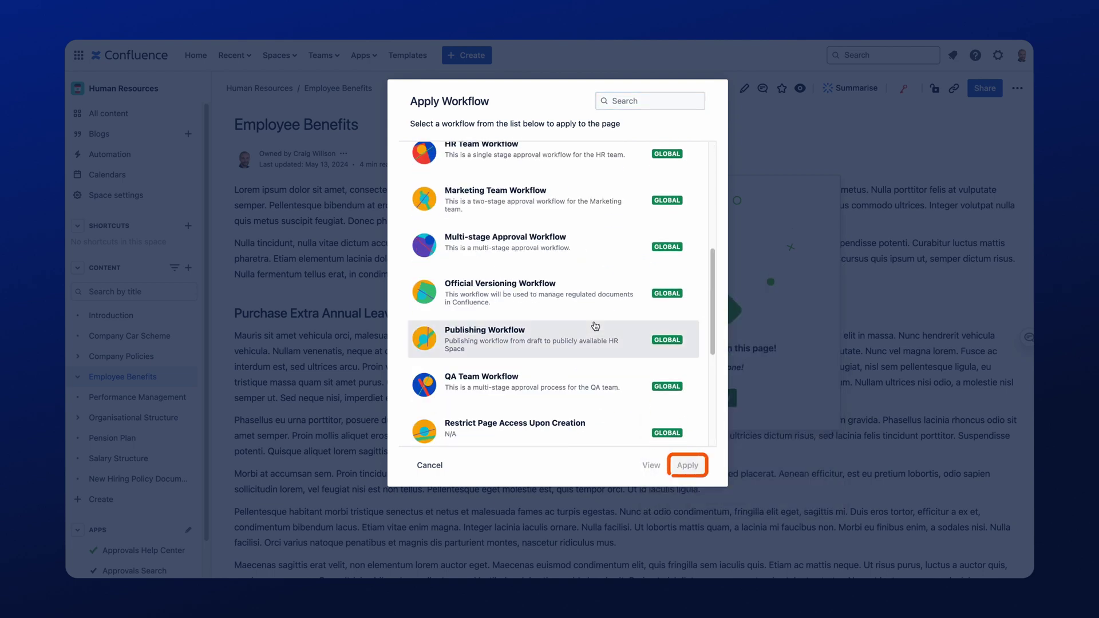
{"action": "left_click", "coordinate": [538, 293]}
{"action": "left_click", "coordinate": [686, 466]}
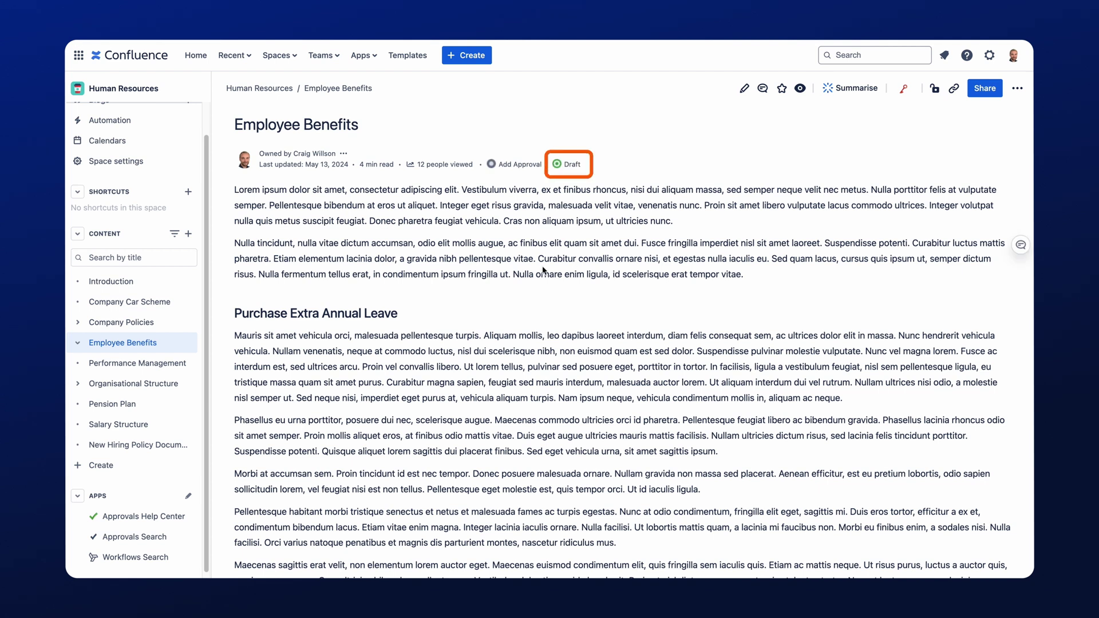
Transition Employee Benefits from Draft to Create Official Version and review the new stage's details.
{"action": "left_click", "coordinate": [571, 166]}
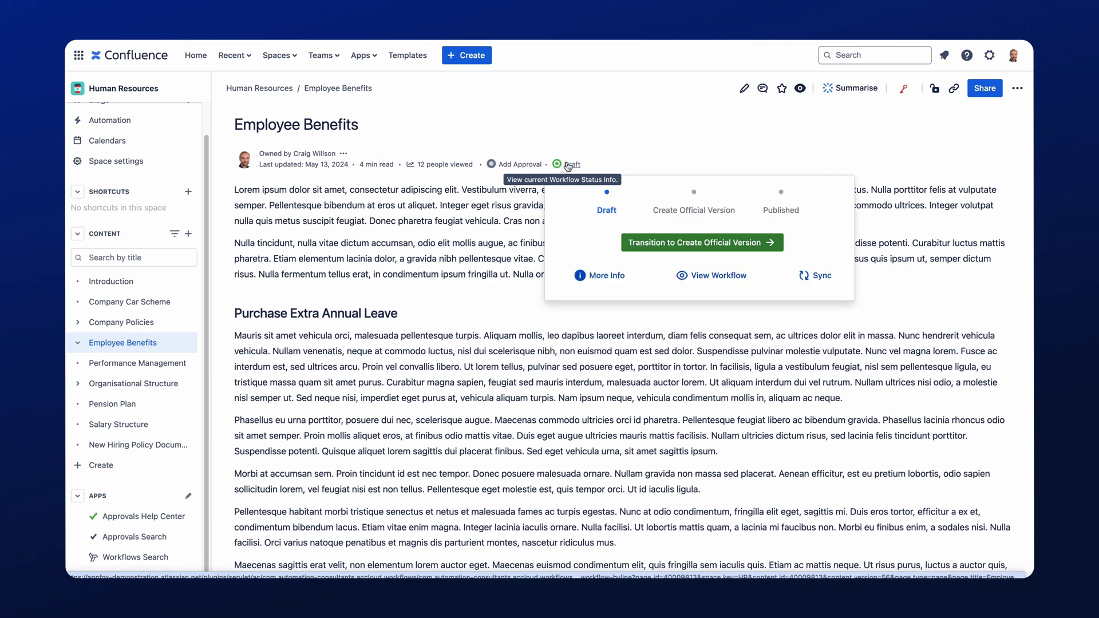
{"action": "left_click", "coordinate": [651, 243]}
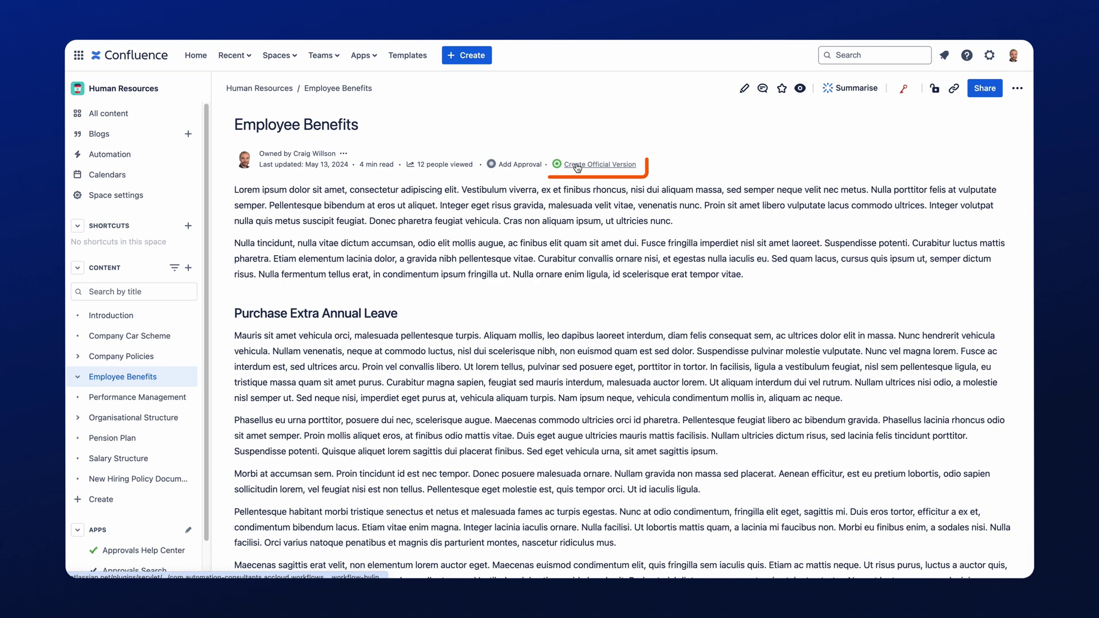
{"action": "left_click", "coordinate": [593, 164]}
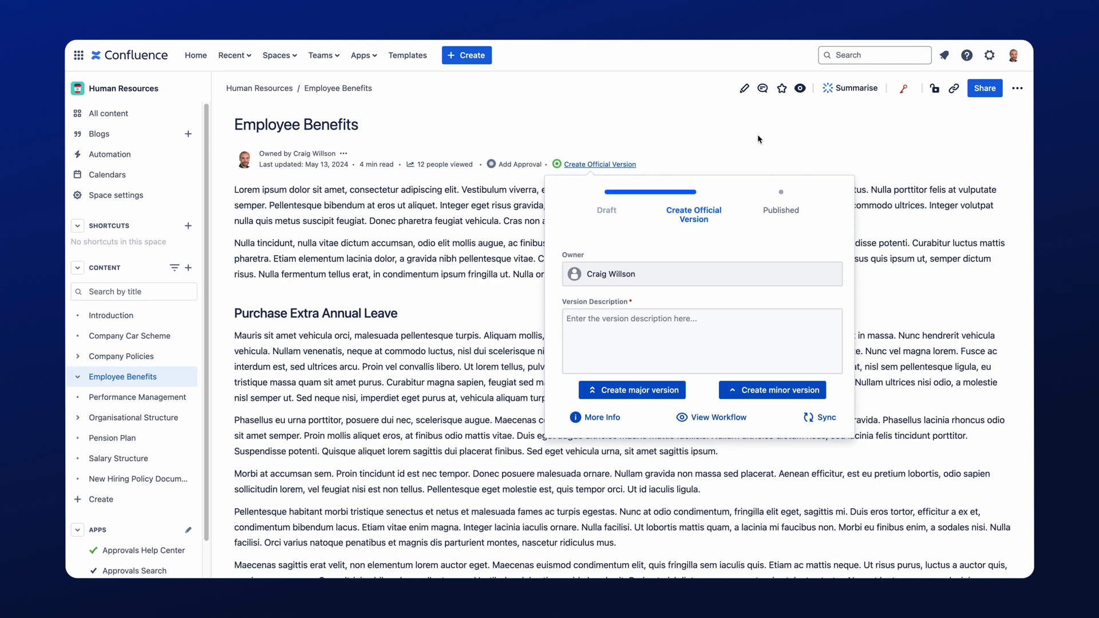
{"action": "left_click", "coordinate": [758, 138]}
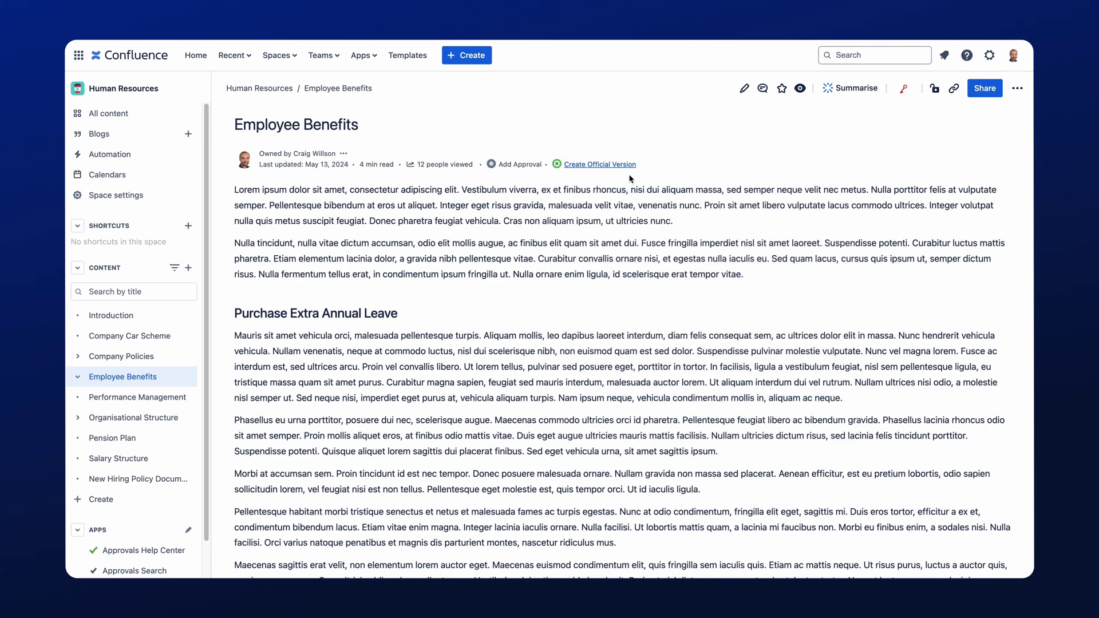
Create major version 1.0 described as 'Included important information relating to annual leave.'.
{"action": "left_click", "coordinate": [616, 165]}
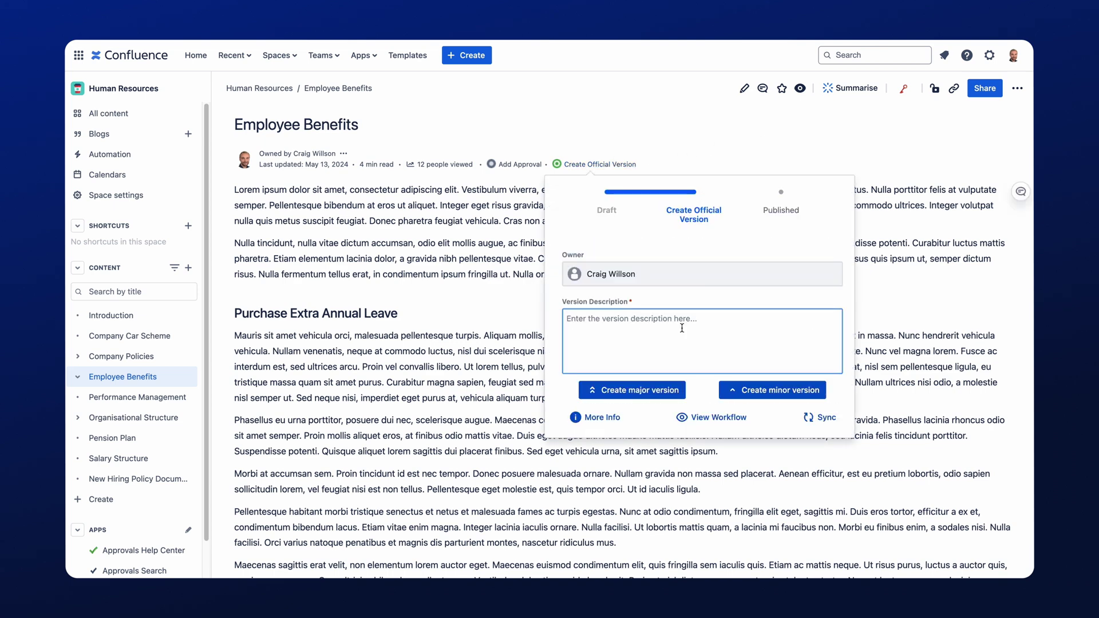
{"action": "type", "text": "Included important information relating to annual leave."}
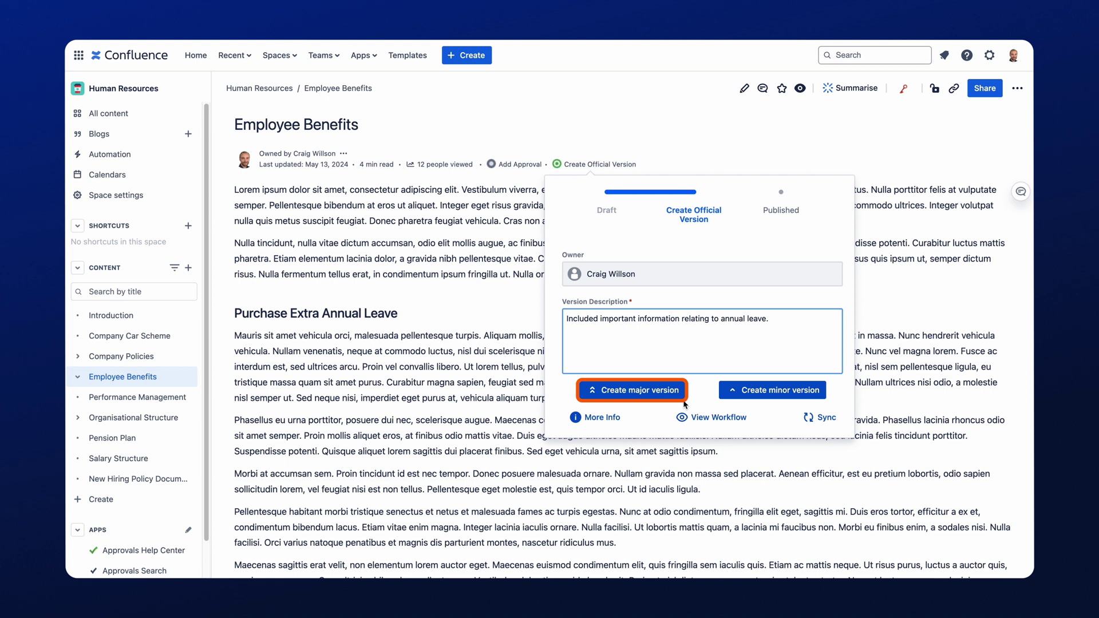
{"action": "left_click", "coordinate": [620, 395]}
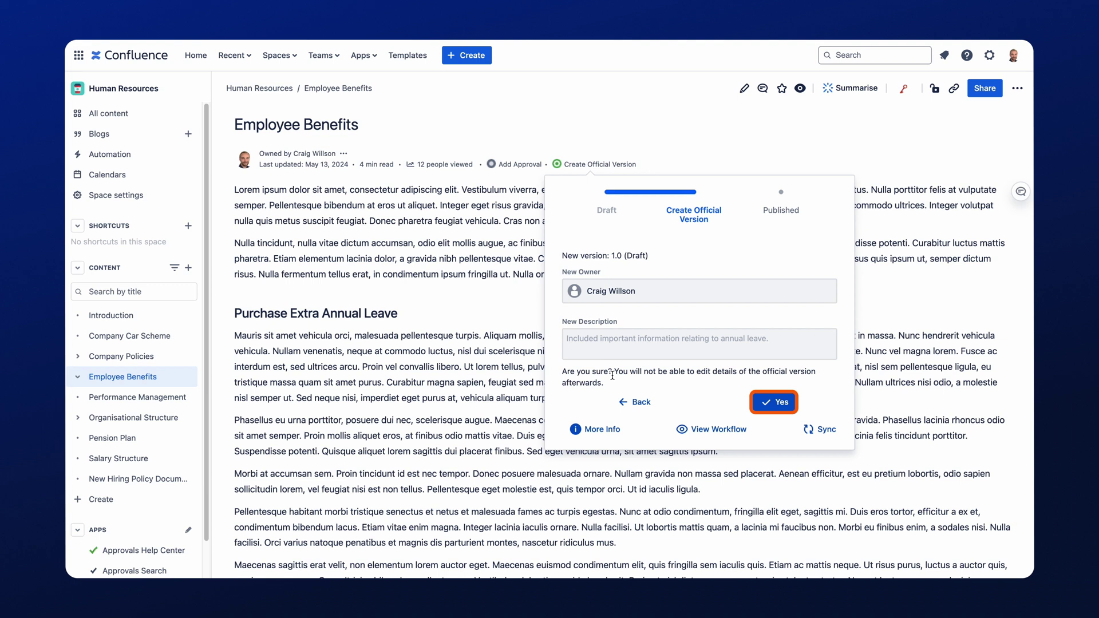
Confirm official version 1.0, check the Published status details, and open the page's more-actions menu.
{"action": "left_click", "coordinate": [762, 401]}
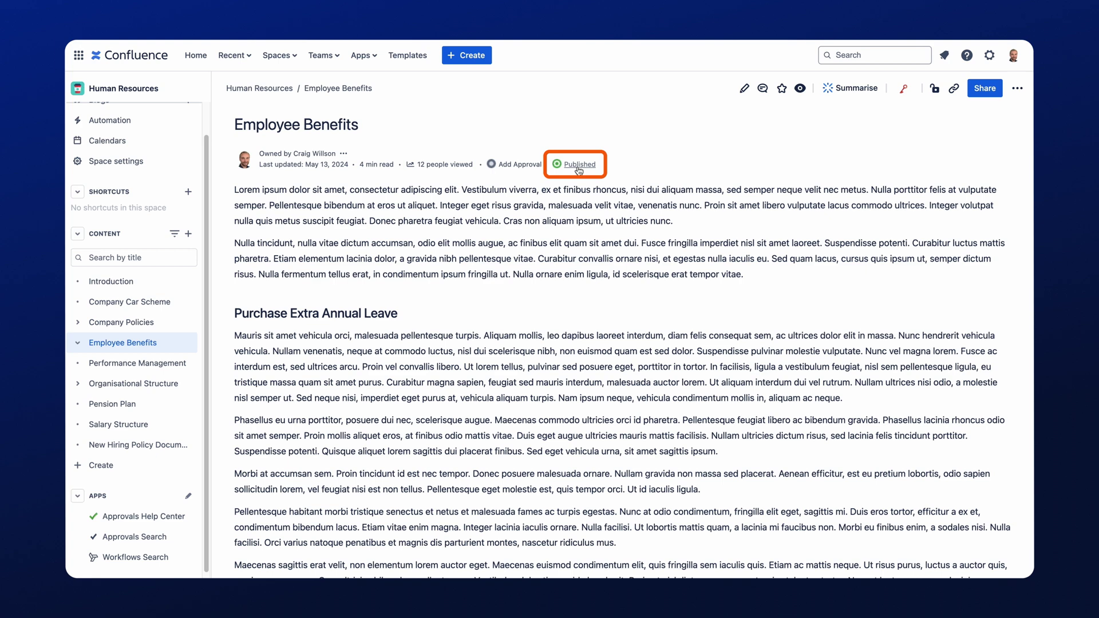
{"action": "left_click", "coordinate": [578, 165]}
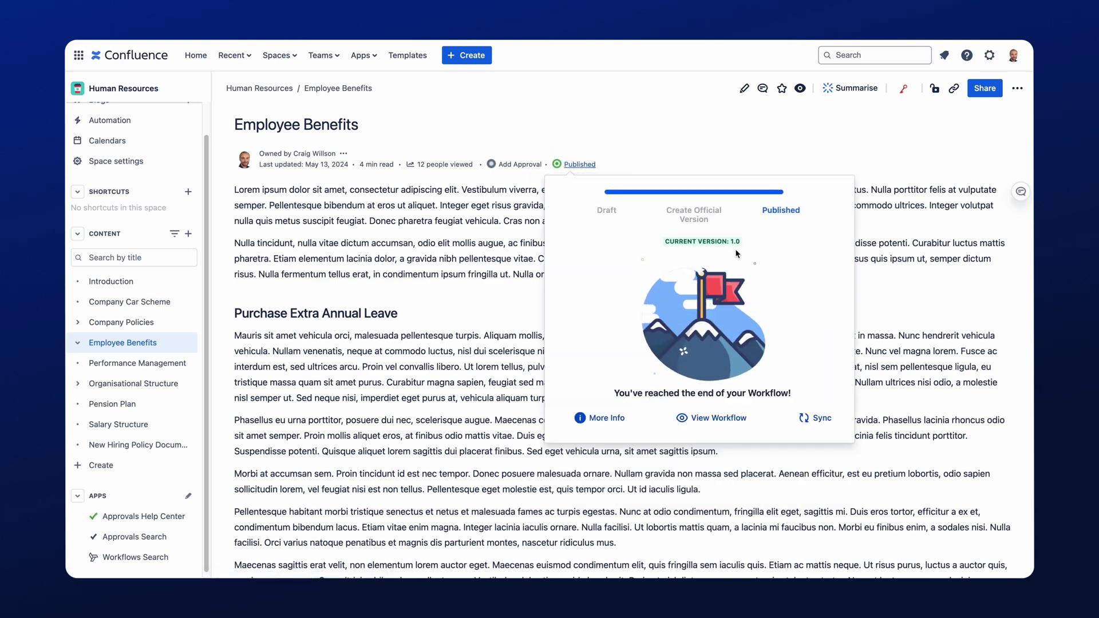
{"action": "left_click", "coordinate": [1017, 89]}
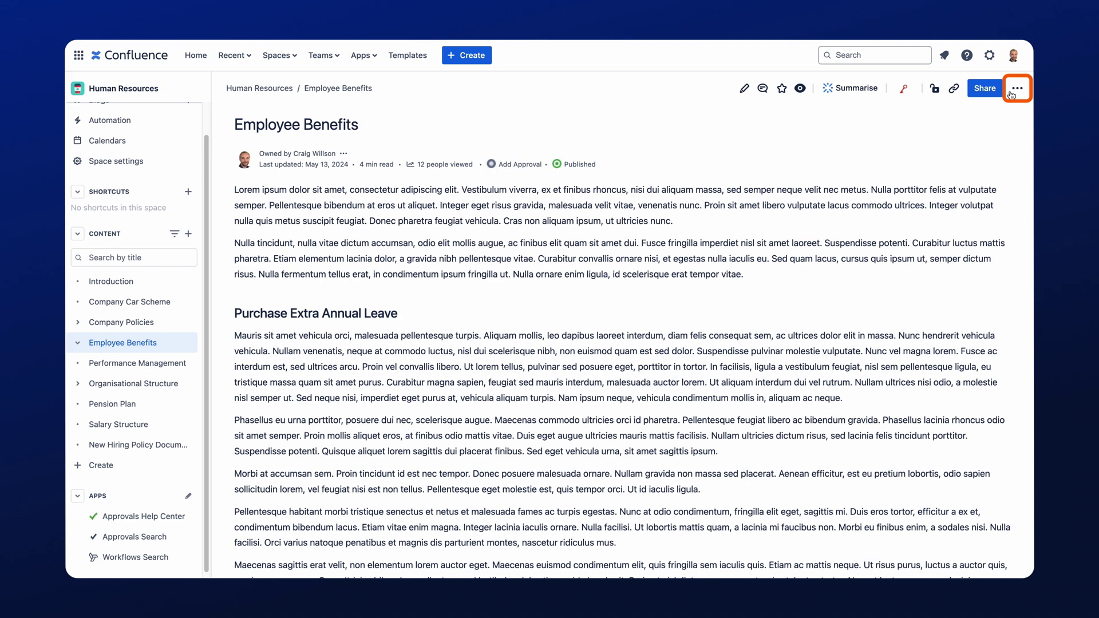
{"action": "left_click", "coordinate": [1012, 95]}
{"action": "left_click", "coordinate": [965, 438]}
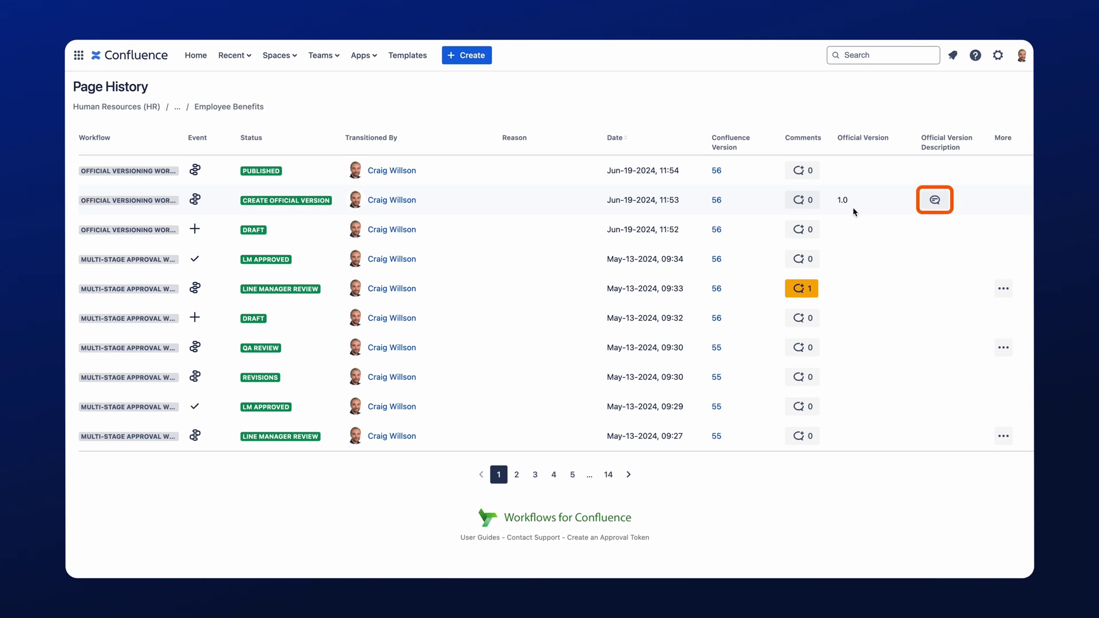
{"action": "left_click", "coordinate": [935, 201]}
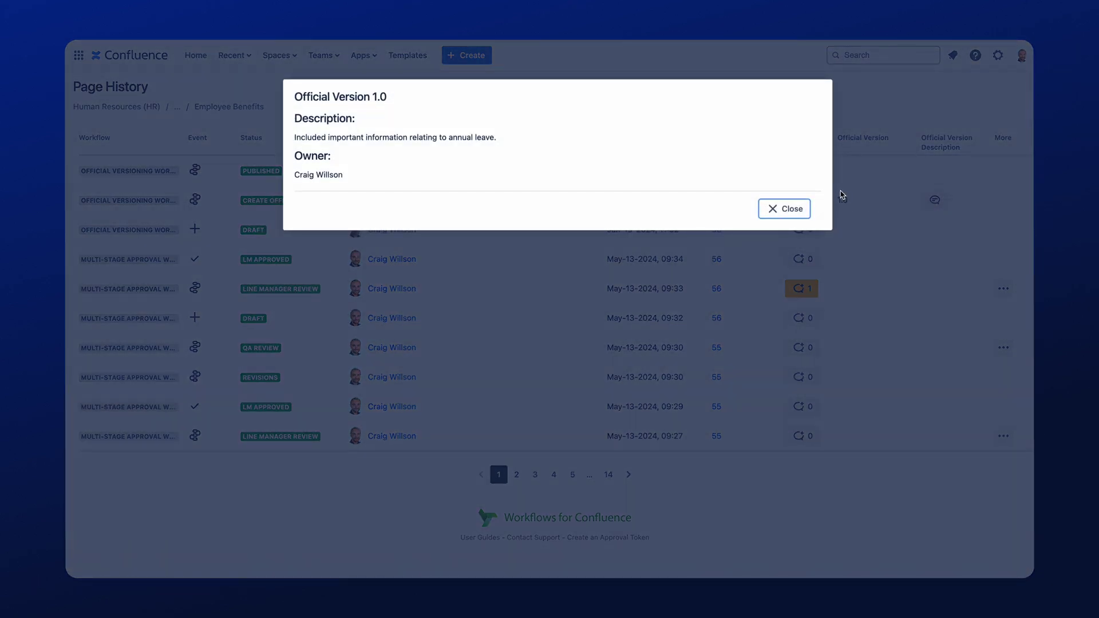
{"action": "left_click", "coordinate": [778, 211]}
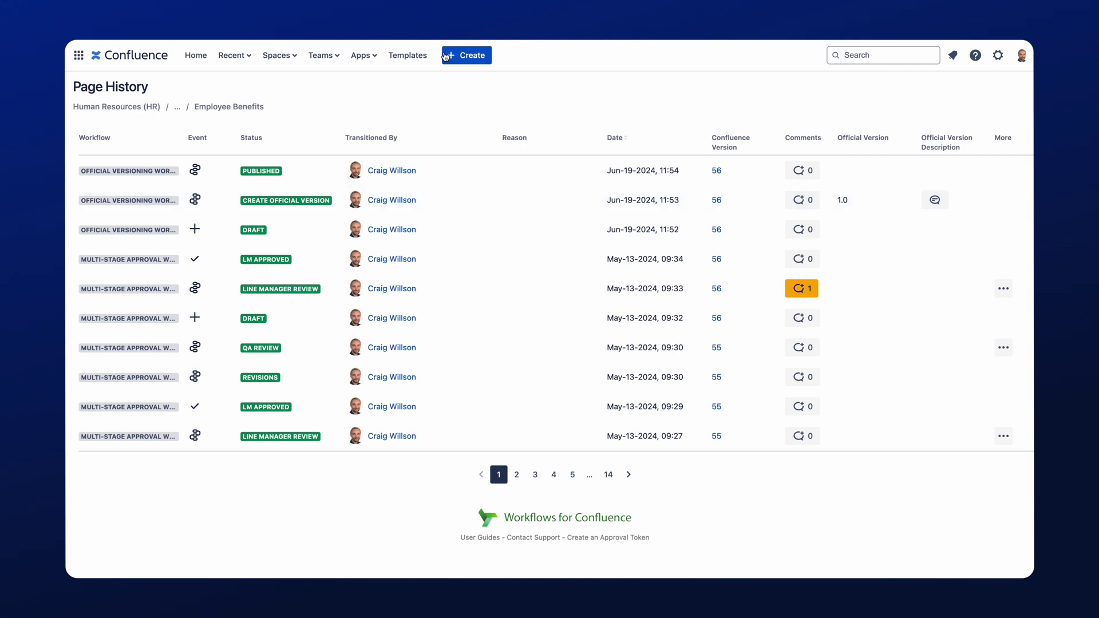
{"action": "left_click", "coordinate": [203, 108]}
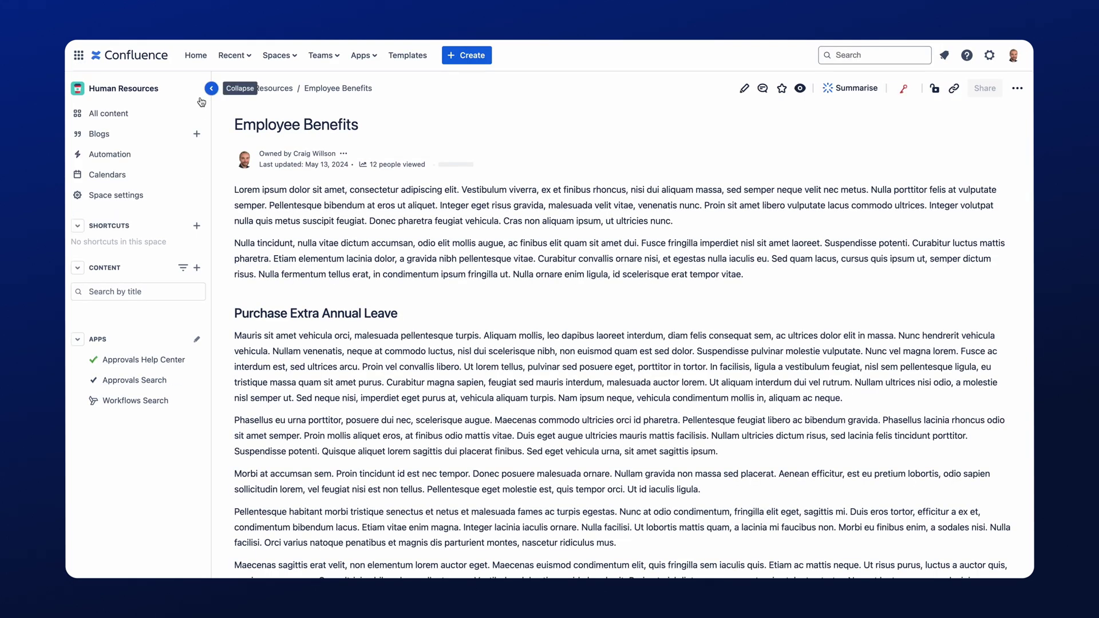